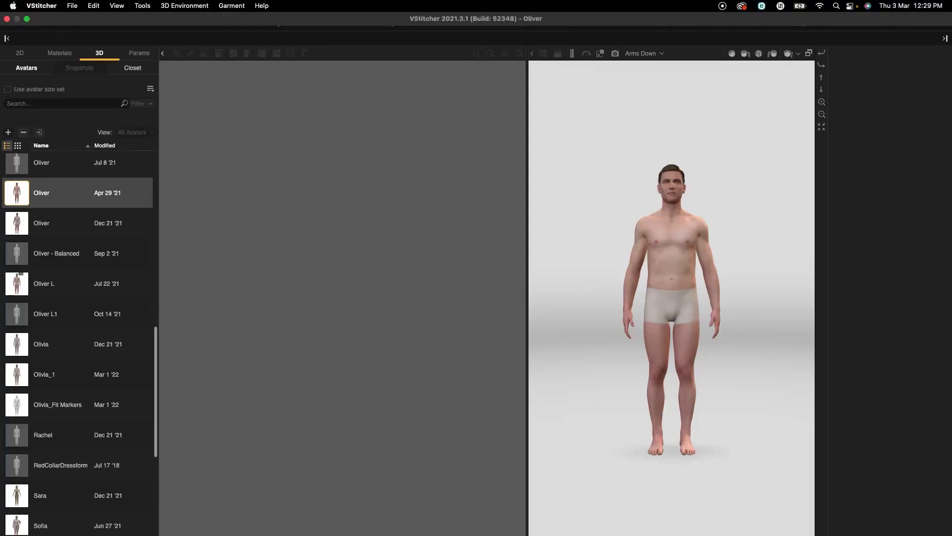
Import the DXF pattern with 90° rotation, centimetre units, x 1 size multiplier, corner point detection, DXF turn points and curve optimization
click(72, 5)
click(103, 151)
click(642, 286)
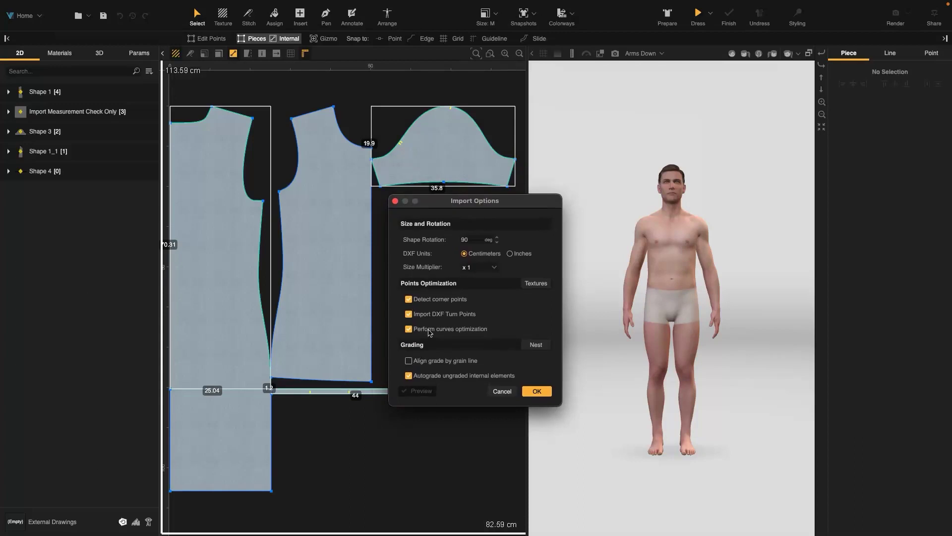
click(538, 392)
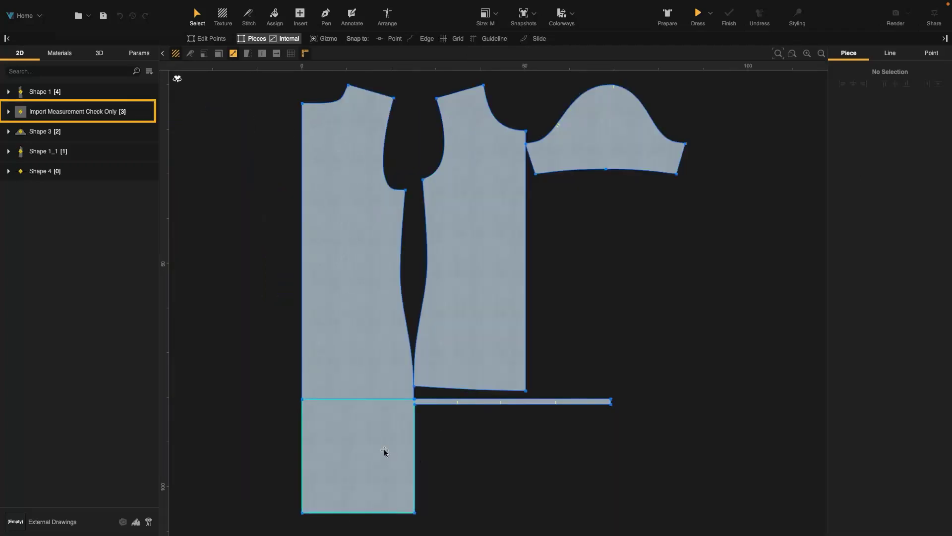
Exclude the Import Measurement Check Only square from use and move the back piece slightly away from the front piece
drag(385, 450, 372, 468)
right_click(370, 466)
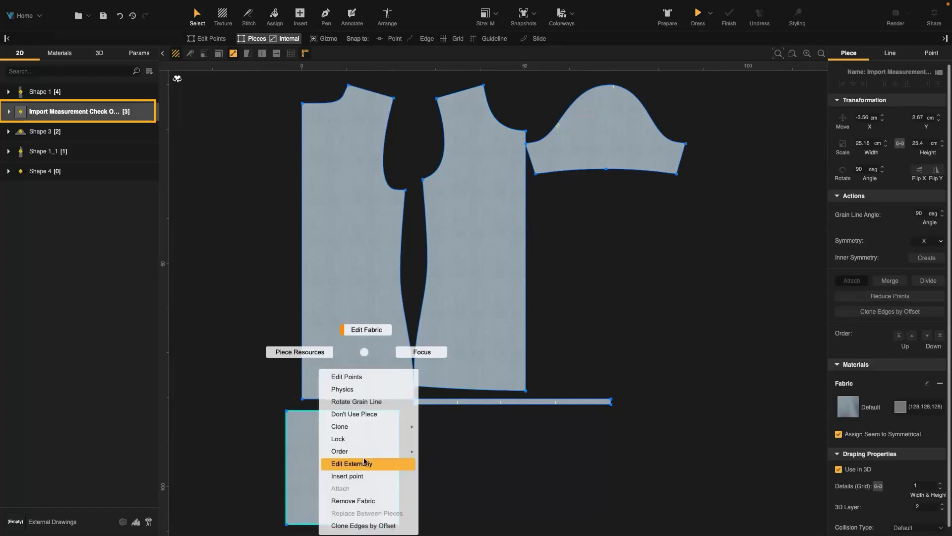
click(373, 416)
middle_drag(619, 342, 620, 370)
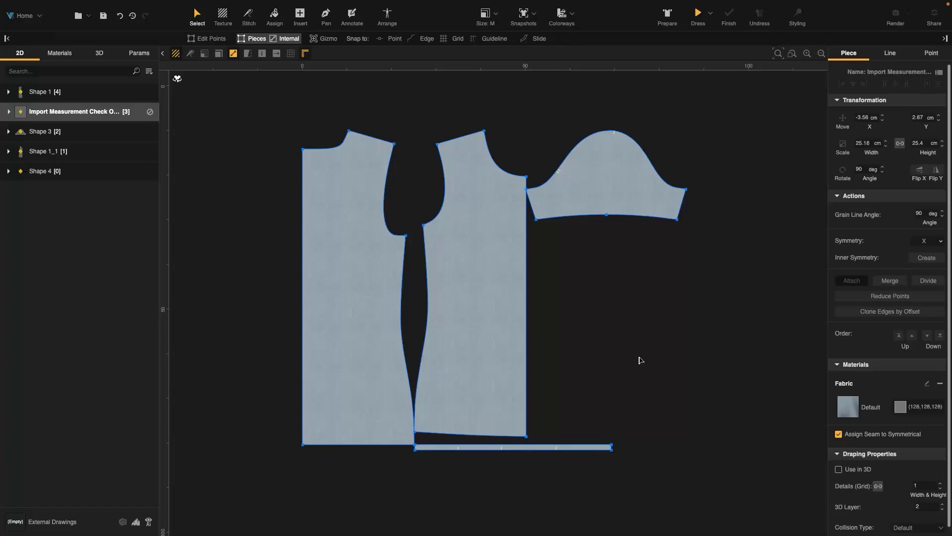
drag(335, 263, 324, 261)
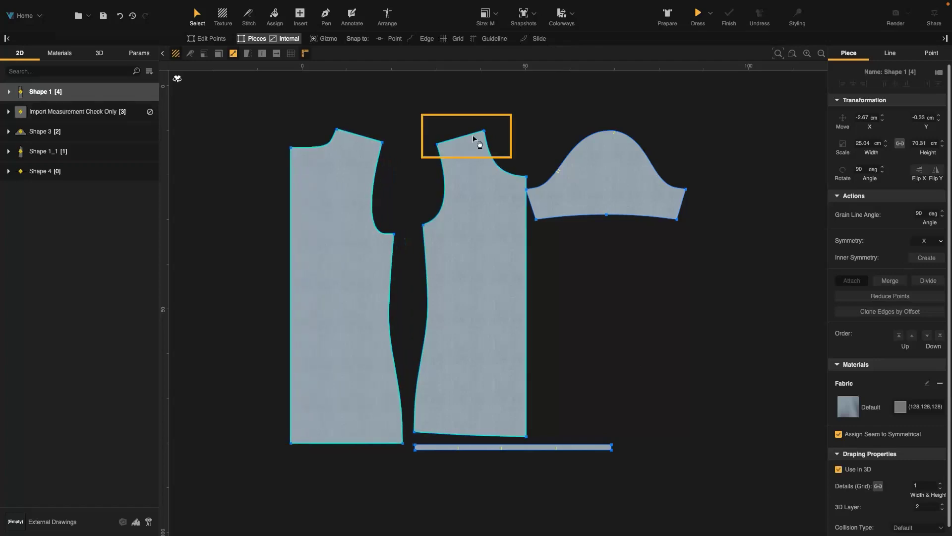
Make the notch point at the top of the sleeve cap a corner point
double_click(622, 150)
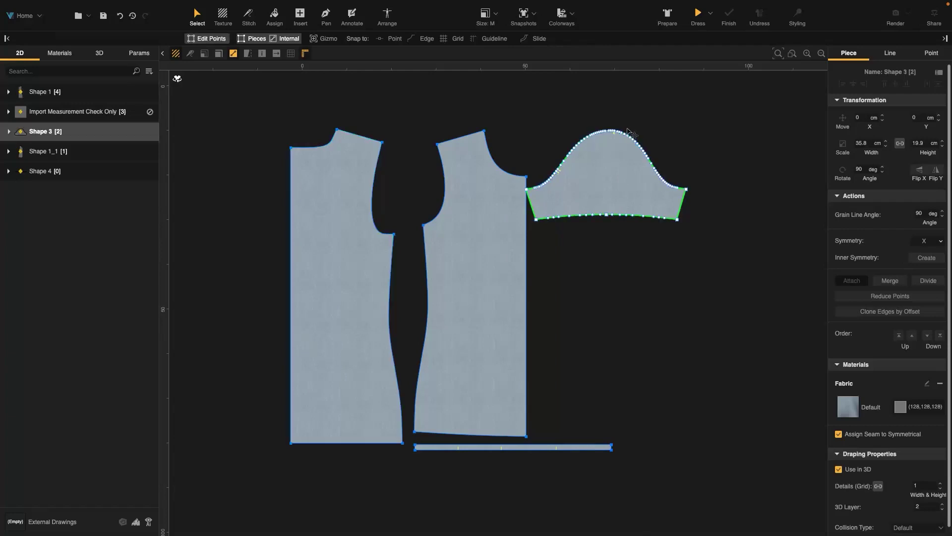
scroll(628, 131, up, 3)
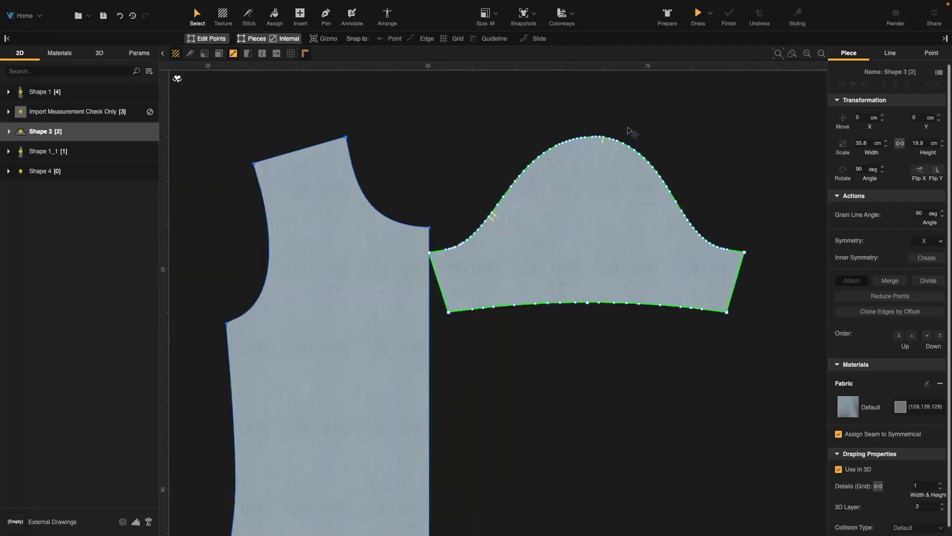
click(604, 139)
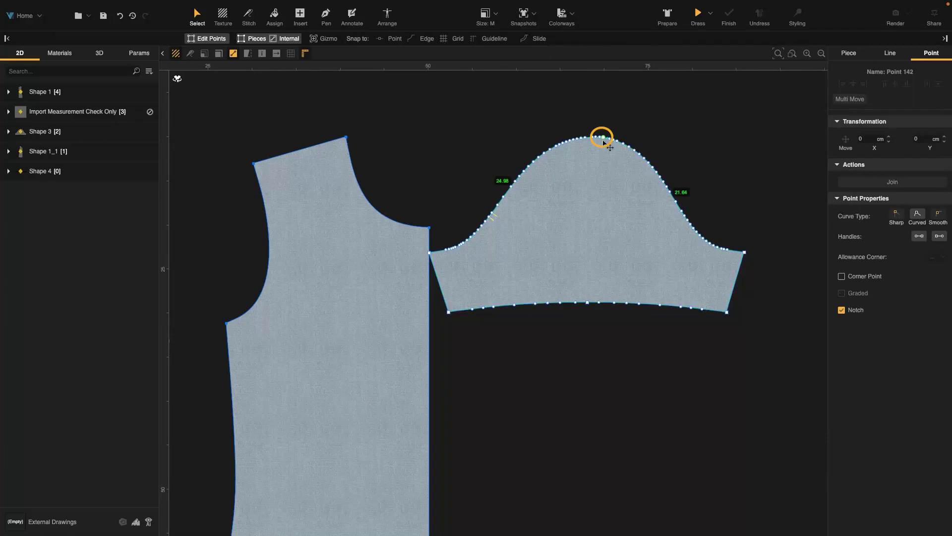
click(865, 277)
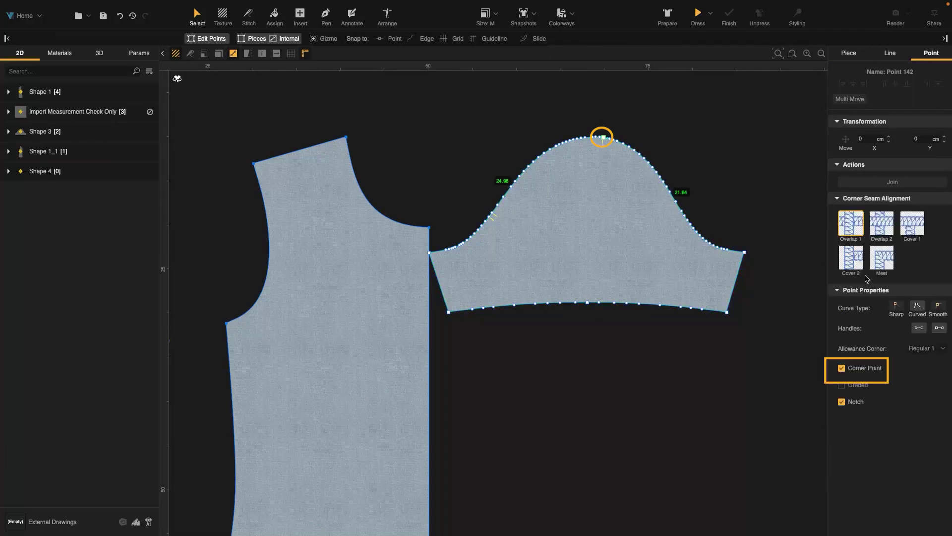
click(619, 355)
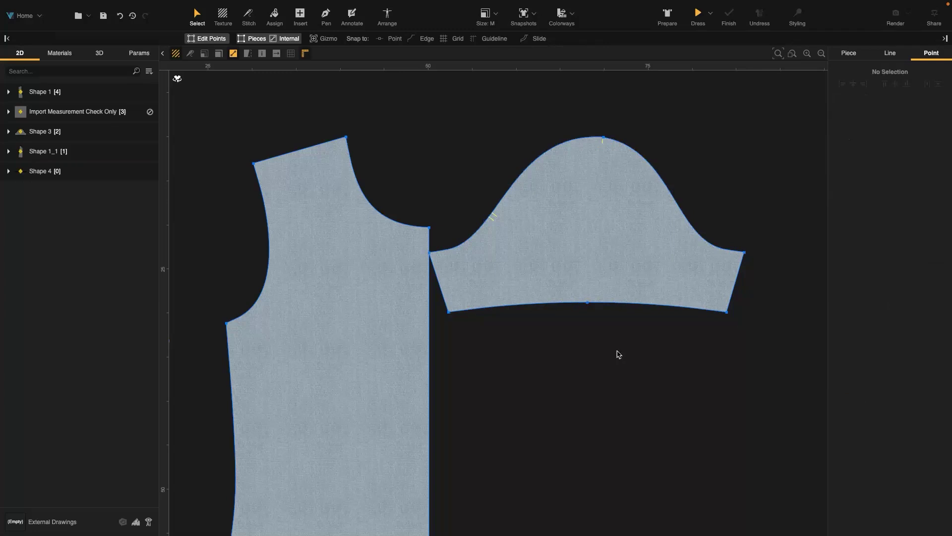
Rearrange the 2D layout with the back piece right of the front piece and the sleeve left of it
key(e)
click(778, 53)
scroll(649, 362, down, 5)
middle_drag(652, 362, 603, 344)
drag(386, 307, 690, 296)
drag(595, 228, 356, 213)
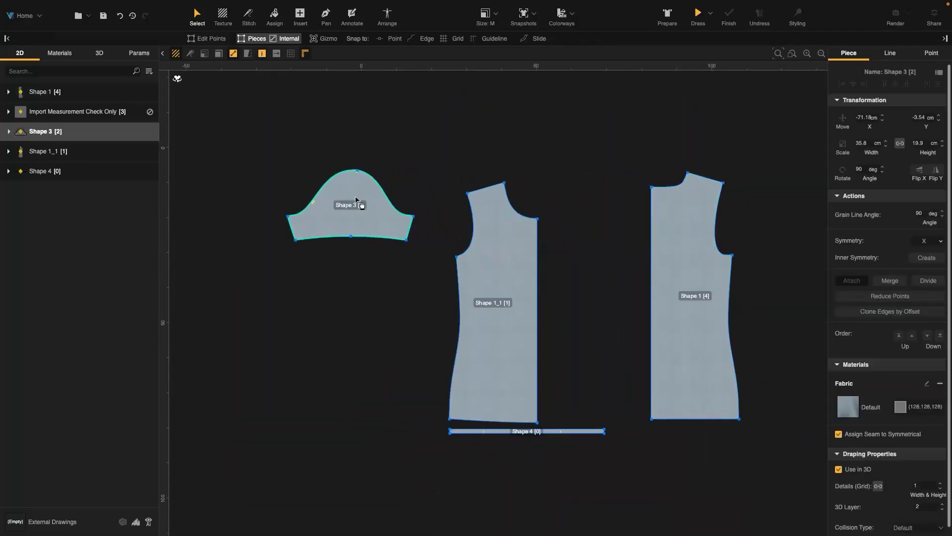
Rotate the sleeve to a 0° angle, and space the neckband above and the back piece farther from the front piece
click(393, 168)
click(347, 198)
key(g)
drag(350, 194, 366, 207)
drag(571, 431, 638, 148)
drag(687, 246, 754, 249)
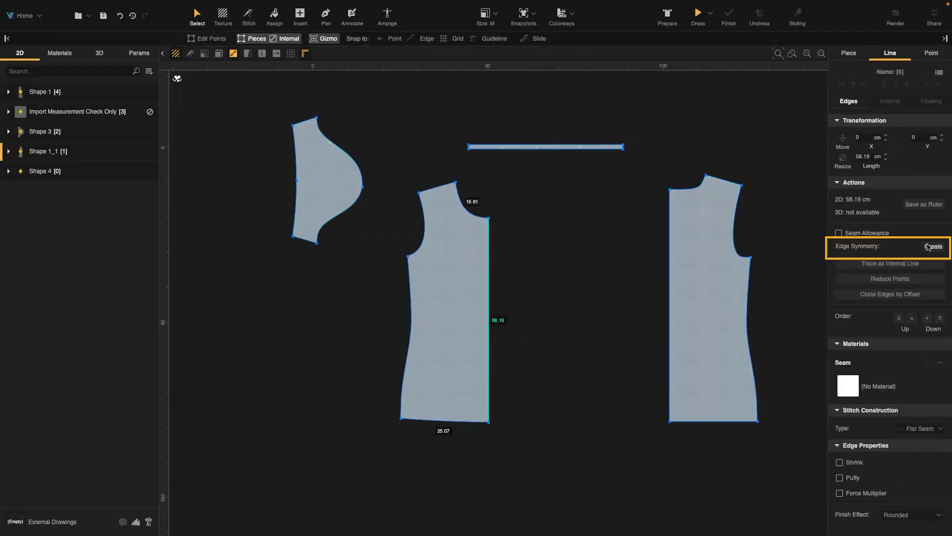
Create edge symmetry along the centre edges of the front and back pieces to unfold them into full pieces
click(933, 246)
click(668, 236)
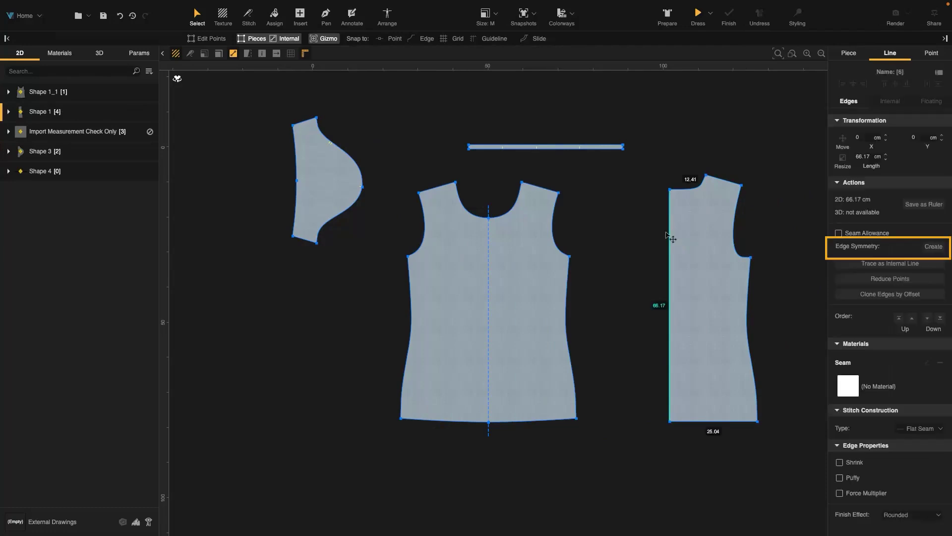
click(898, 250)
click(744, 276)
Copy the sleeve and paste an X-symmetric duplicate between the front and back pieces
click(340, 191)
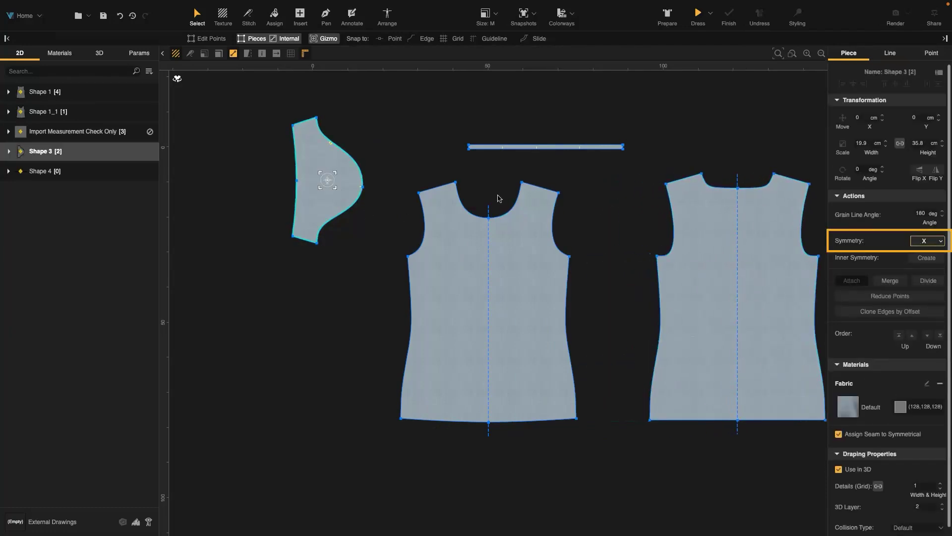
key(super+c)
key(super+v)
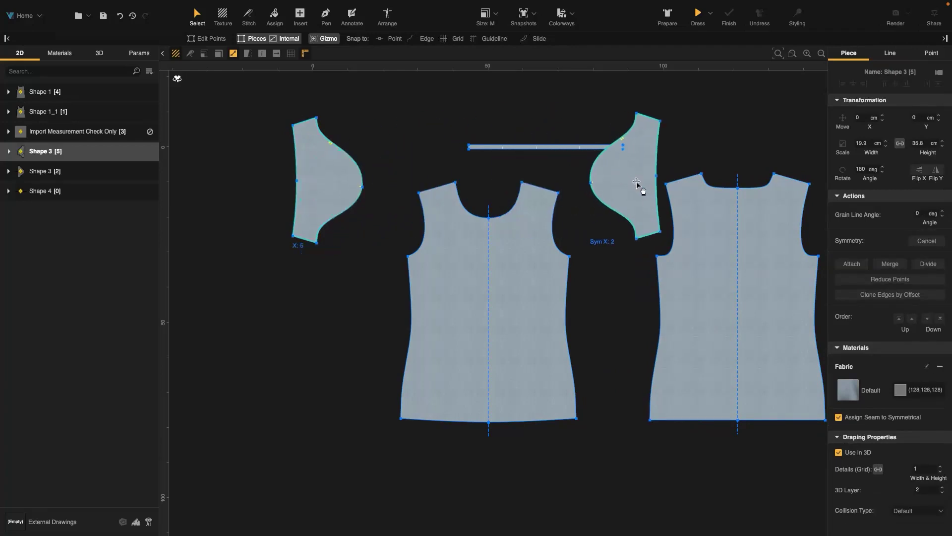
Save the garment as T-Shirt Creation in the 101 Files folder
click(103, 16)
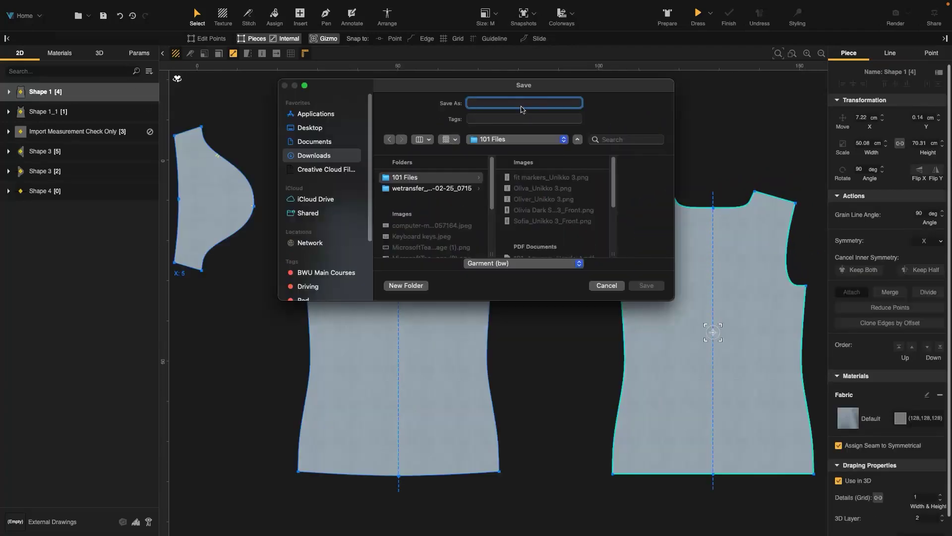
text(T-Shirt Creation)
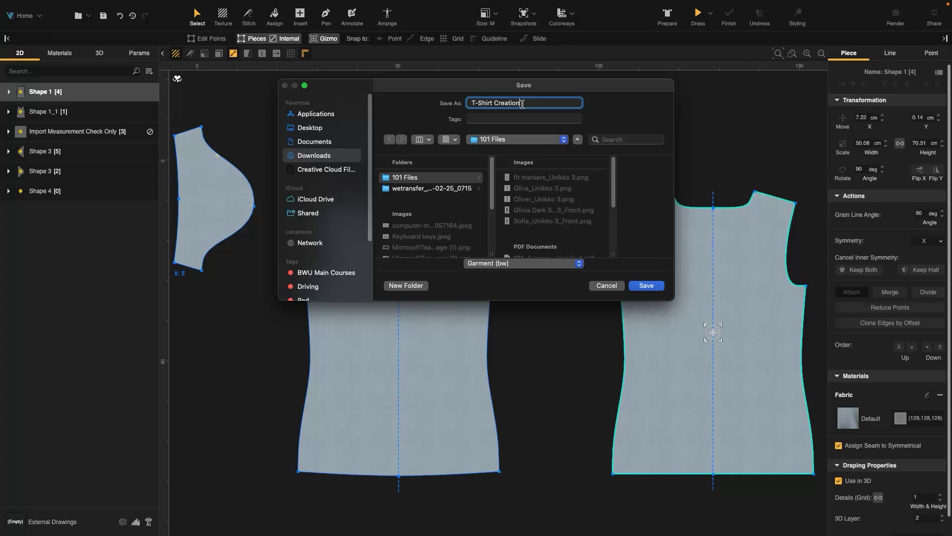
click(524, 263)
click(546, 275)
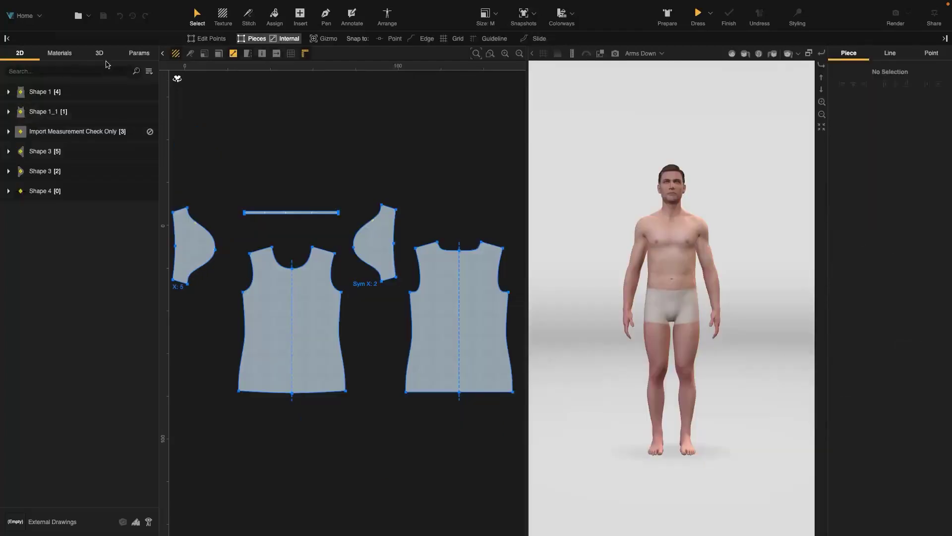
Search the avatars for Olivia and load the Olivia avatar dated Dec 21 '21
click(99, 52)
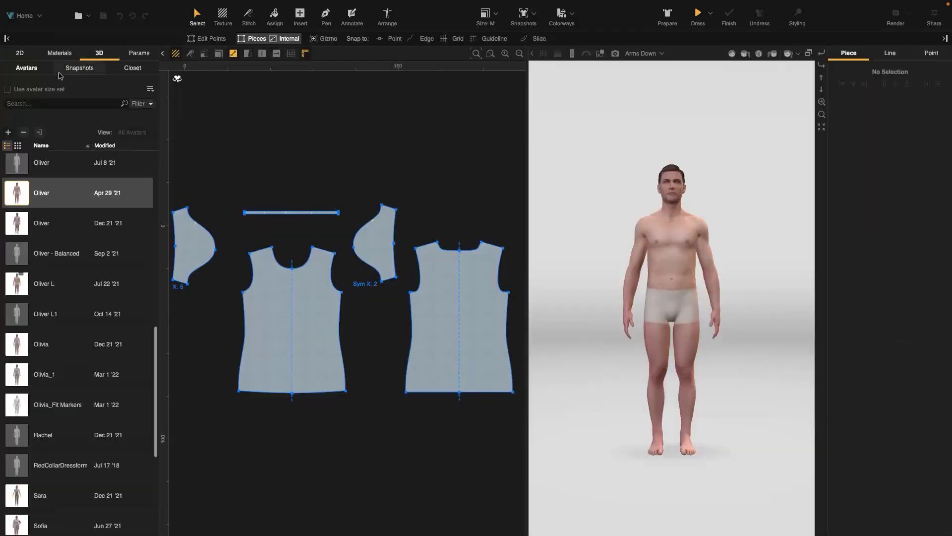
text(Olivia)
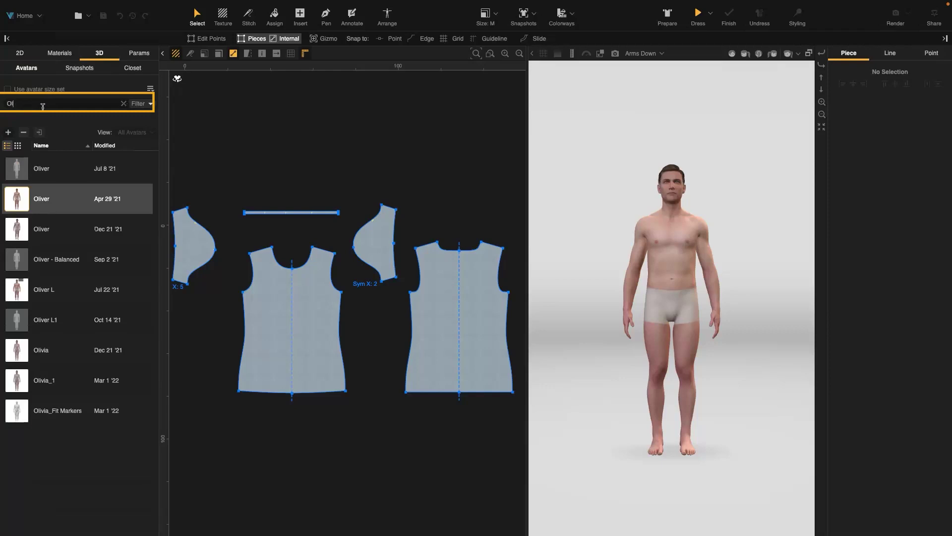
click(78, 176)
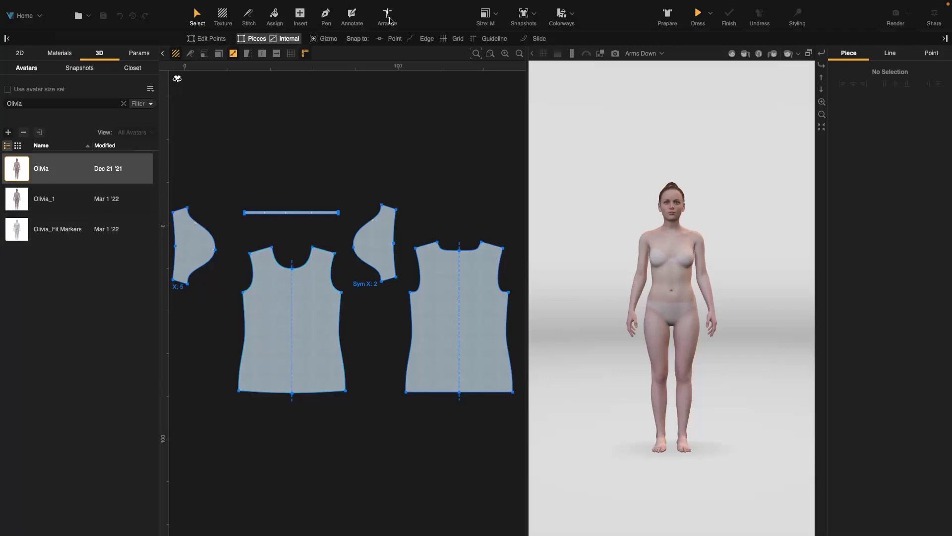
Arrange the front, back, sleeves and neckband on their matching body clusters with the pieces shown in 3D, and save the garment
click(388, 18)
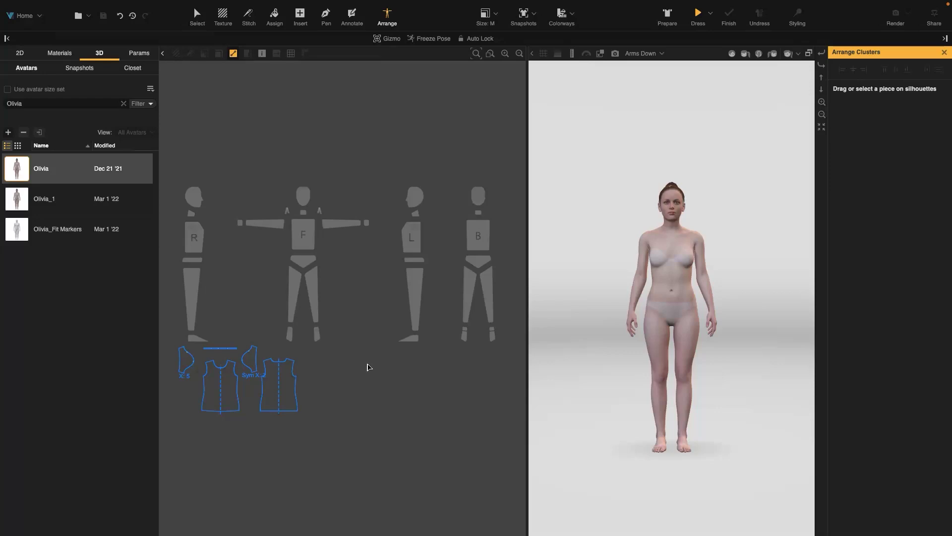
click(601, 53)
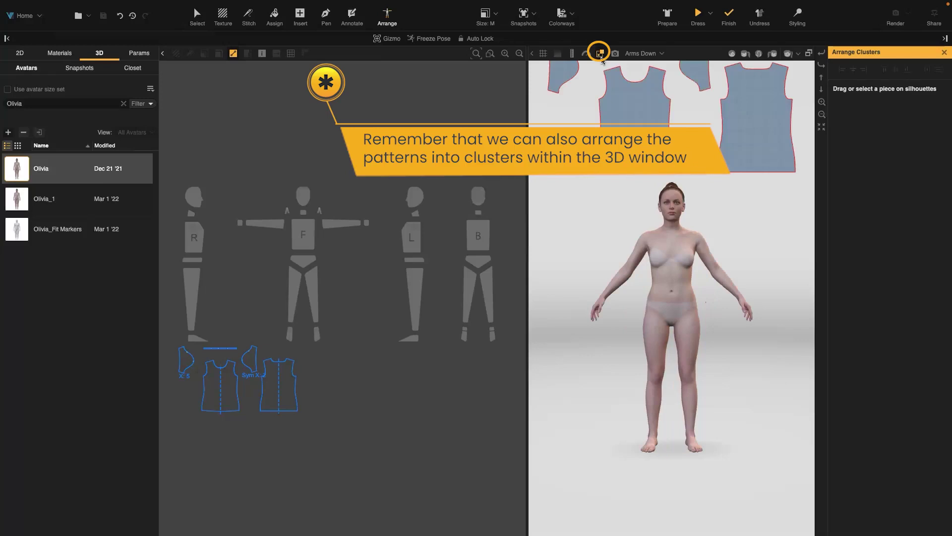
scroll(662, 220, down, 2)
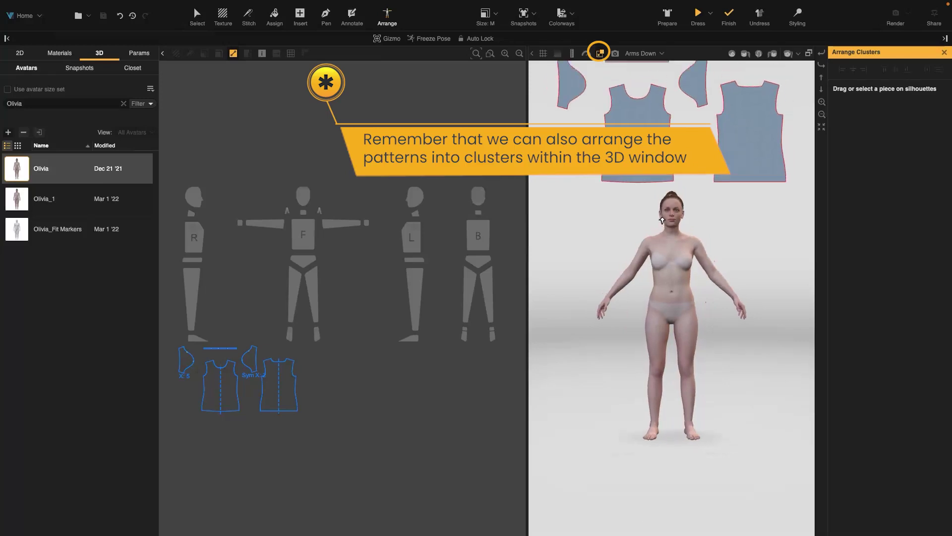
drag(643, 149, 763, 283)
drag(736, 176, 598, 320)
drag(222, 368, 480, 233)
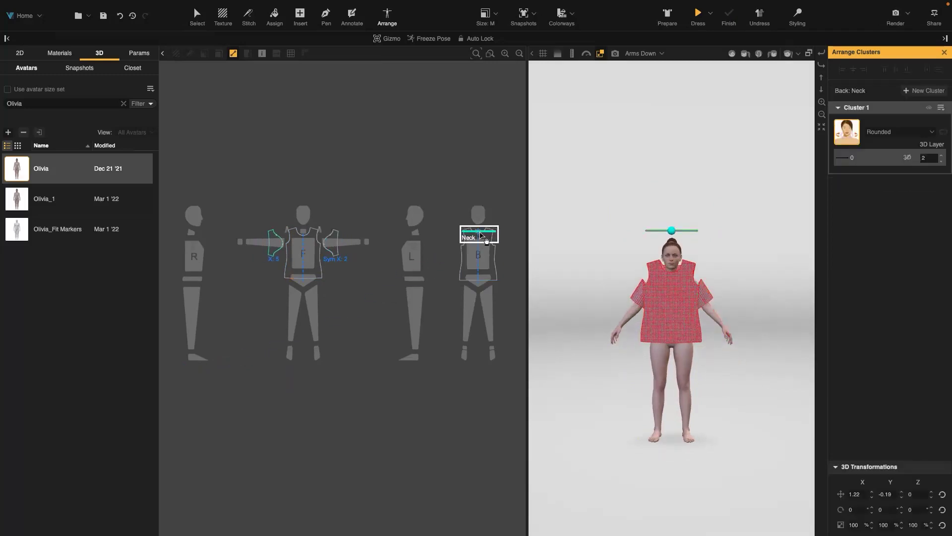
click(106, 17)
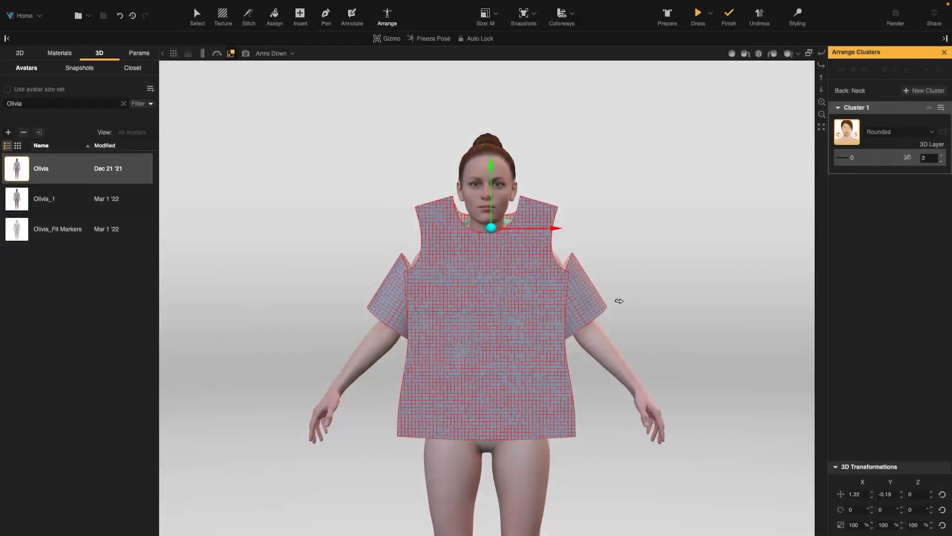
Lower the front and back pieces in 3D so their shoulders sit near the base of the avatar's neck
drag(658, 323, 561, 324)
click(437, 323)
drag(456, 259, 451, 290)
drag(389, 214, 306, 293)
click(434, 285)
drag(434, 285, 431, 313)
Reposition the sleeve around the avatar's upper arm, rotated to about 3.5°, 354.5° and 359.8°
drag(707, 282, 500, 298)
click(408, 325)
drag(409, 326, 413, 330)
drag(427, 273, 435, 262)
drag(219, 272, 522, 292)
drag(298, 214, 404, 331)
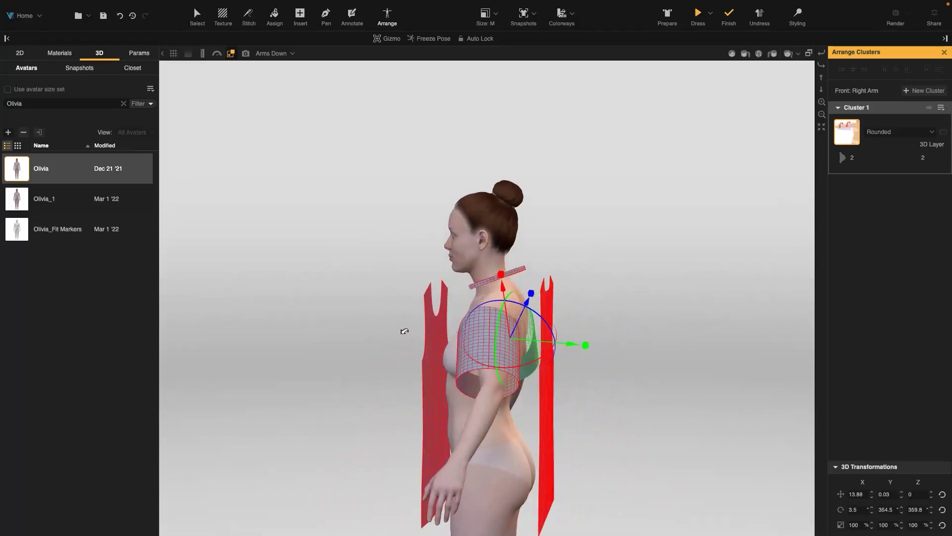
Rotate the neckband to about 180°, 88.1°, 180°, scale it to about 118.08% in X and 91.7% in Z, and save
drag(180, 310, 441, 291)
click(455, 289)
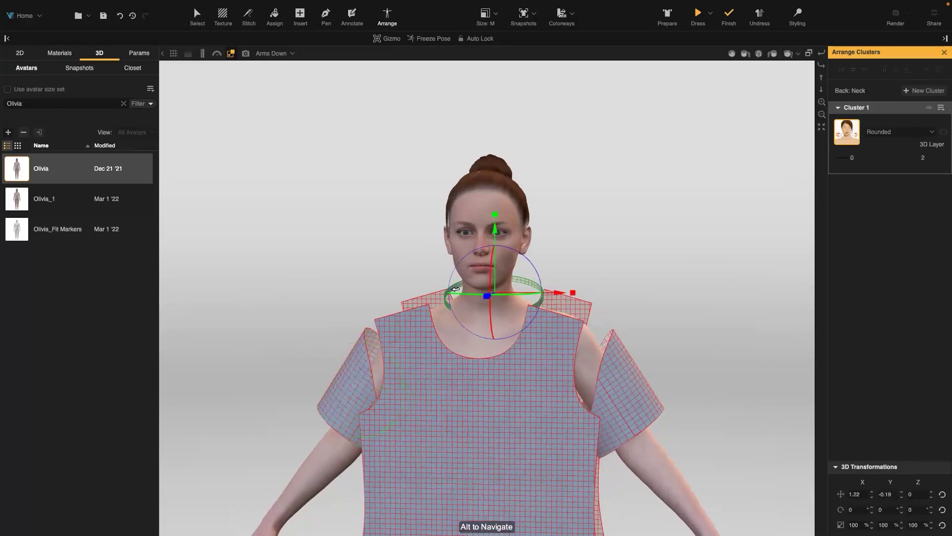
drag(494, 298, 539, 292)
drag(744, 277, 628, 284)
drag(571, 296, 583, 297)
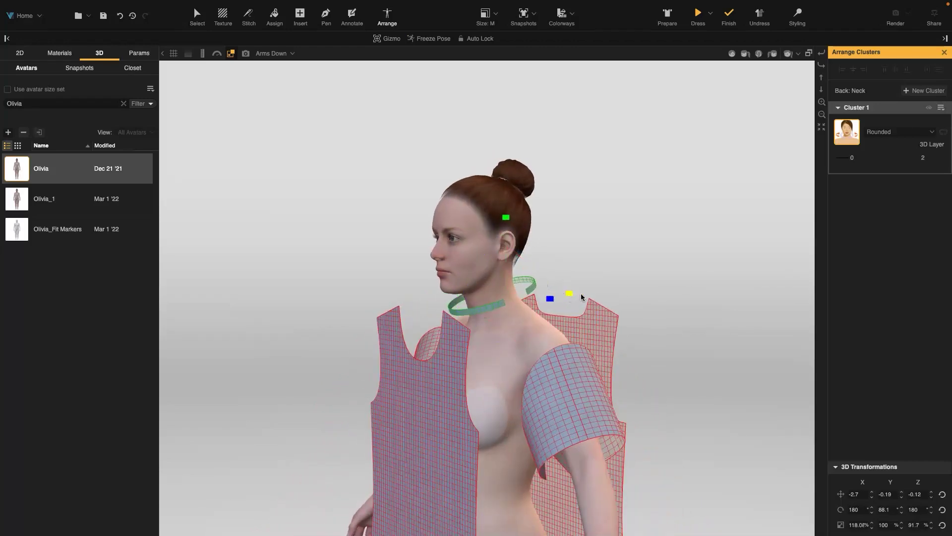
right_drag(581, 296, 615, 308)
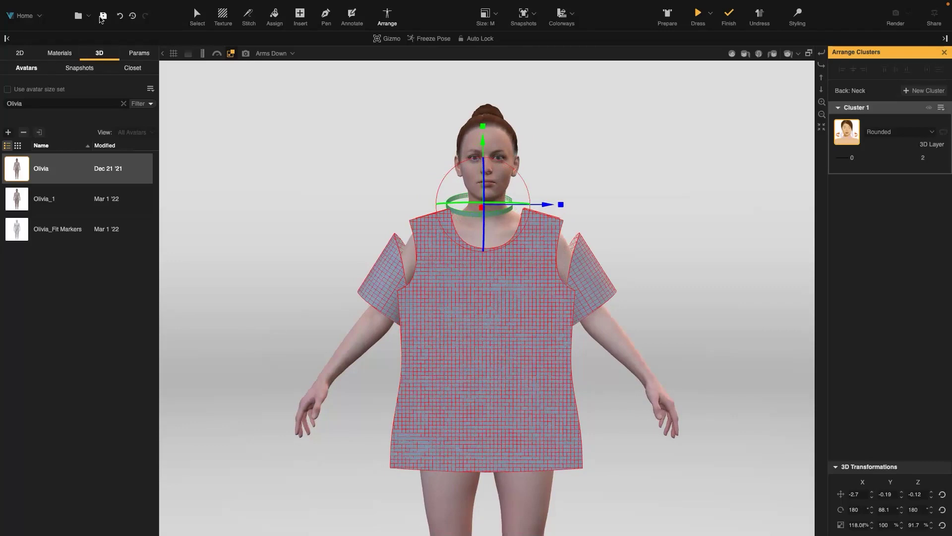
click(103, 17)
Stitch the front shoulder edges to the matching back shoulder edges with single stitches
click(253, 18)
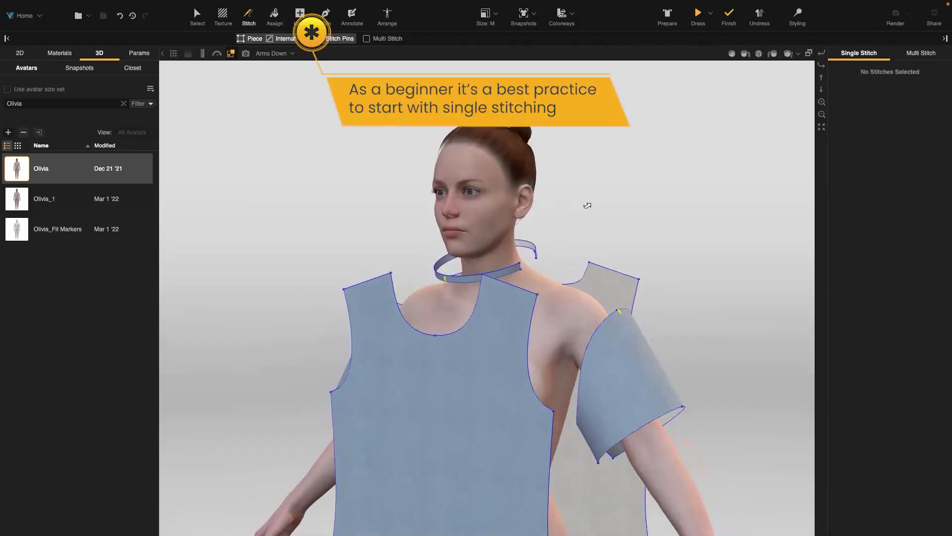
right_drag(589, 204, 492, 243)
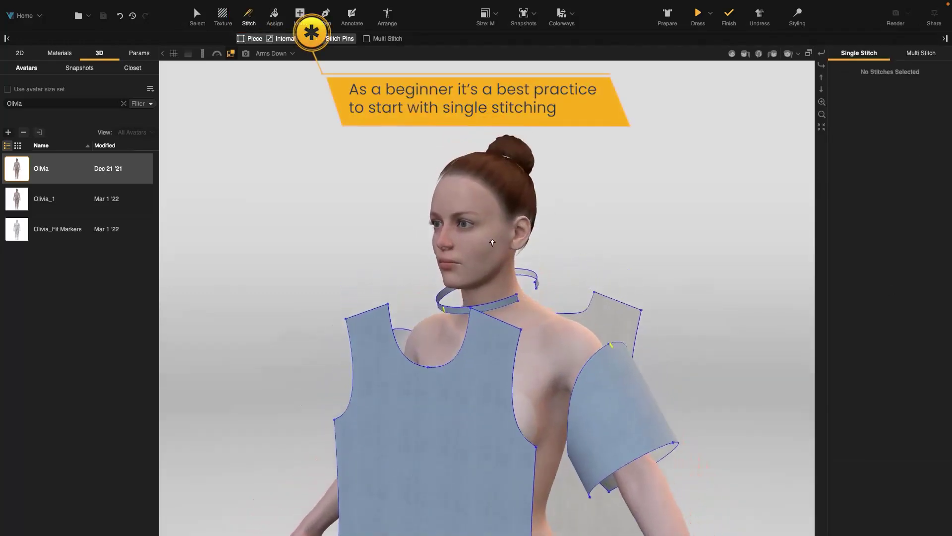
scroll(492, 243, up, 3)
drag(693, 282, 648, 285)
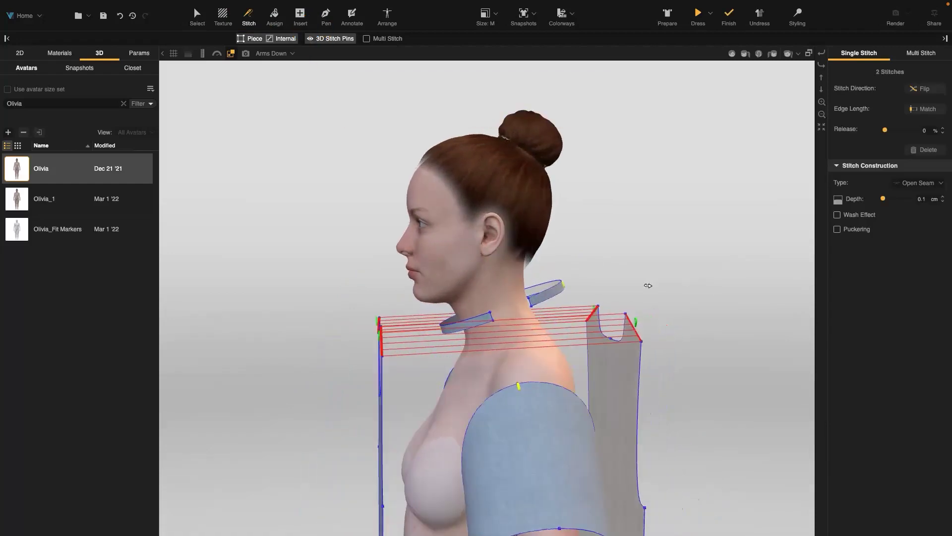
Stitch the two short ends of the neckband together
scroll(648, 285, up, 5)
click(500, 446)
click(593, 413)
scroll(665, 387, down, 6)
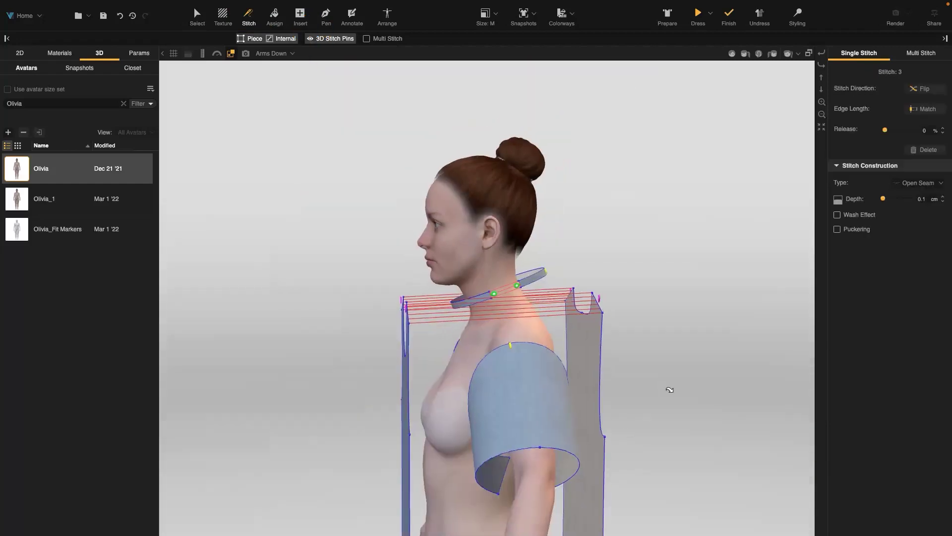
Stitch the sleeve cap edges to the armholes of the body pieces
alt+drag(665, 387, 483, 293)
click(465, 299)
click(504, 298)
alt+drag(199, 290, 468, 298)
click(528, 298)
click(580, 300)
alt+drag(326, 274, 322, 300)
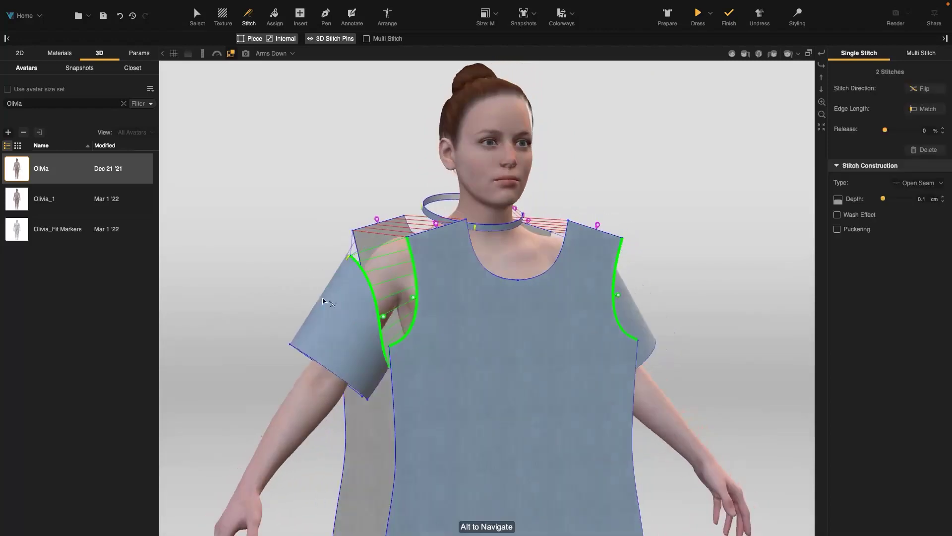
Stitch the side edges of the front piece to the matching side edges of the back piece
scroll(400, 426, down, 3)
click(408, 426)
click(378, 411)
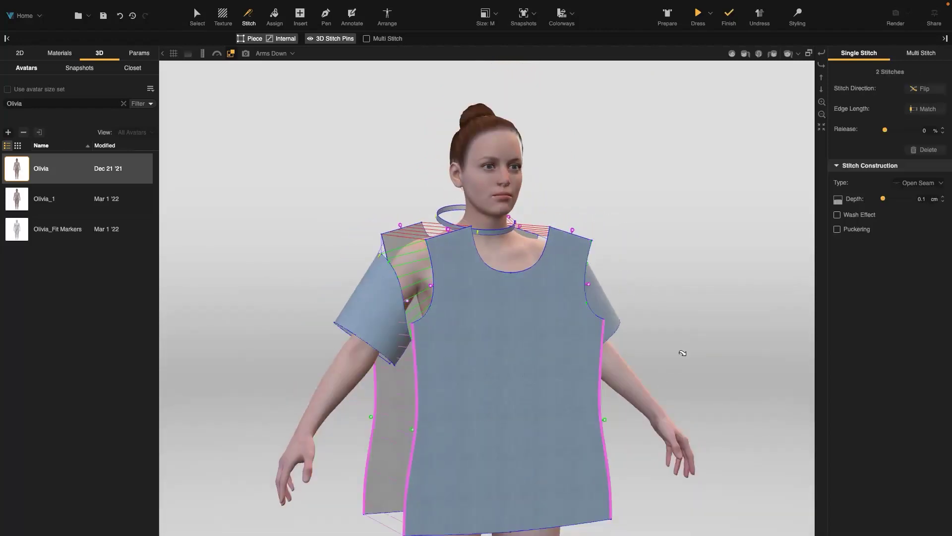
Multi-stitch the neckband's lower edge to both halves of the front neckline and both halves of the back neckline
alt+drag(682, 352, 480, 302)
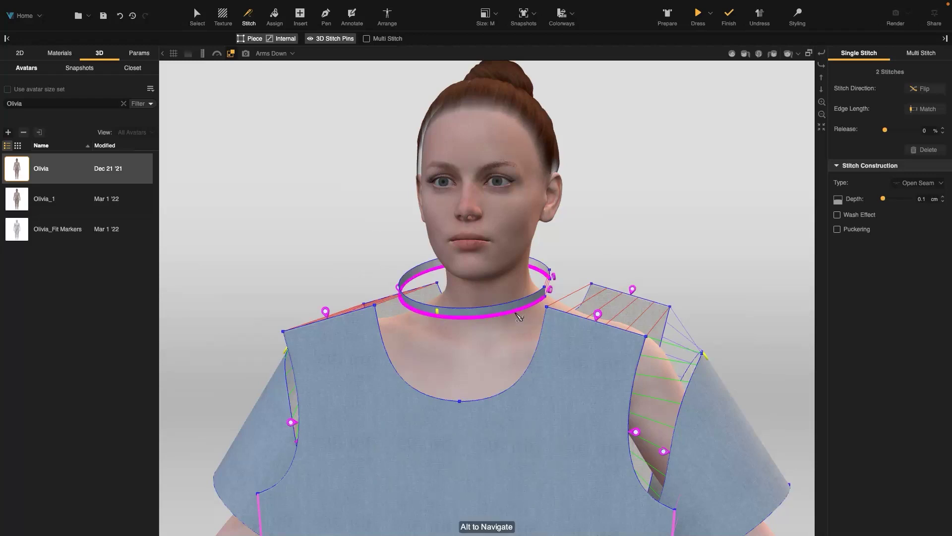
click(393, 39)
click(516, 312)
click(429, 39)
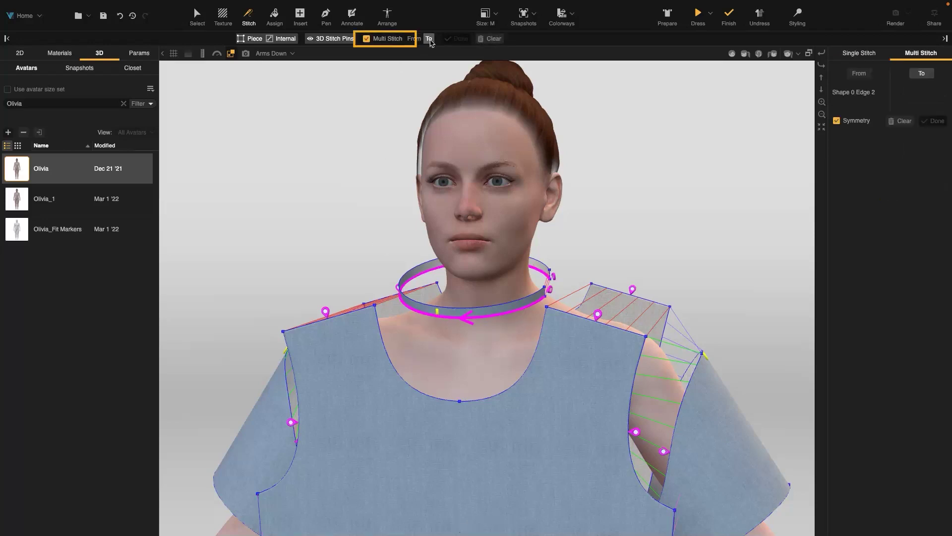
click(541, 340)
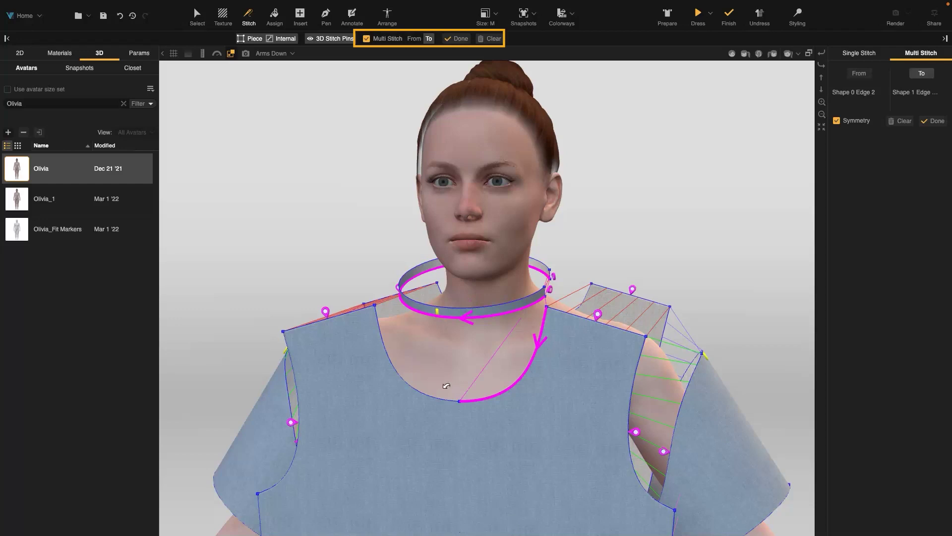
click(431, 397)
drag(370, 249, 196, 288)
click(537, 337)
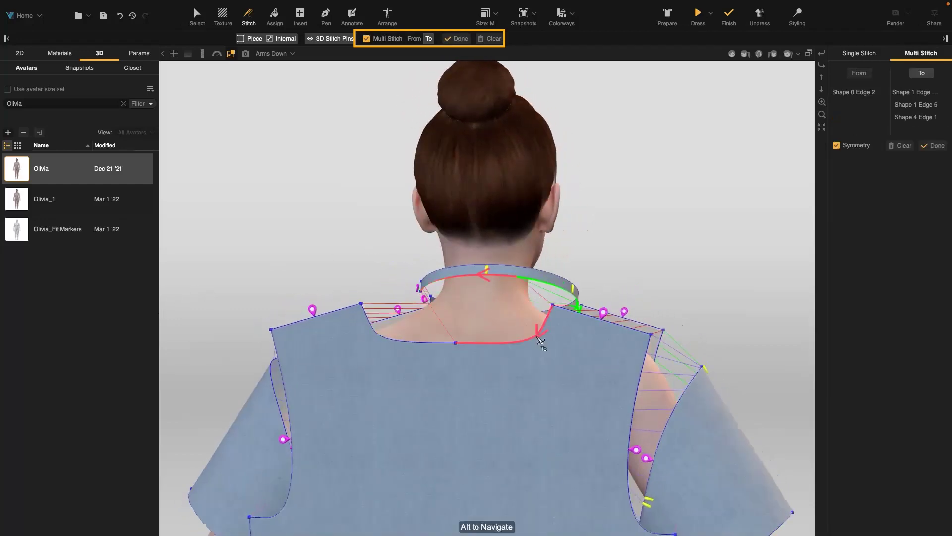
click(433, 342)
alt+drag(437, 340, 198, 340)
key(Return)
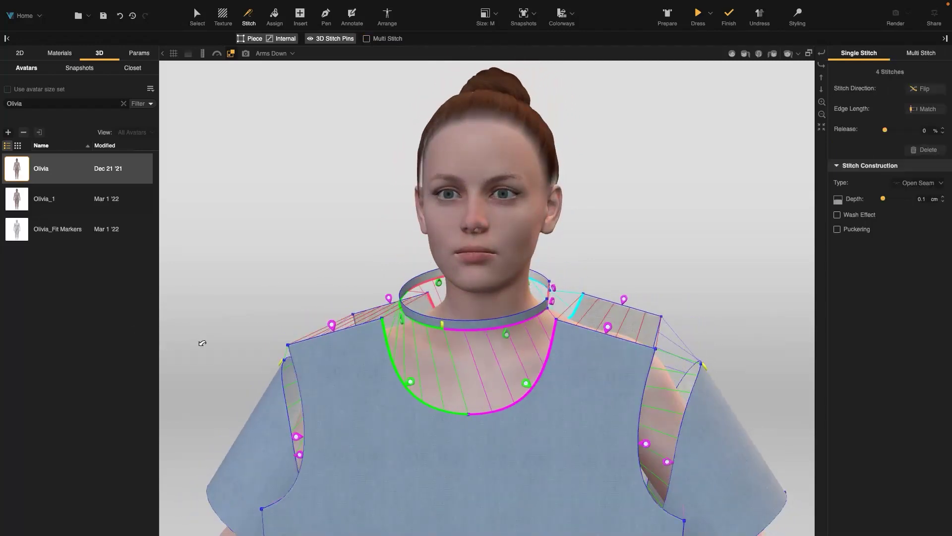
Save the garment, dress the avatar with the stitched pieces and check the sleeves for missed stitches
click(103, 17)
click(822, 130)
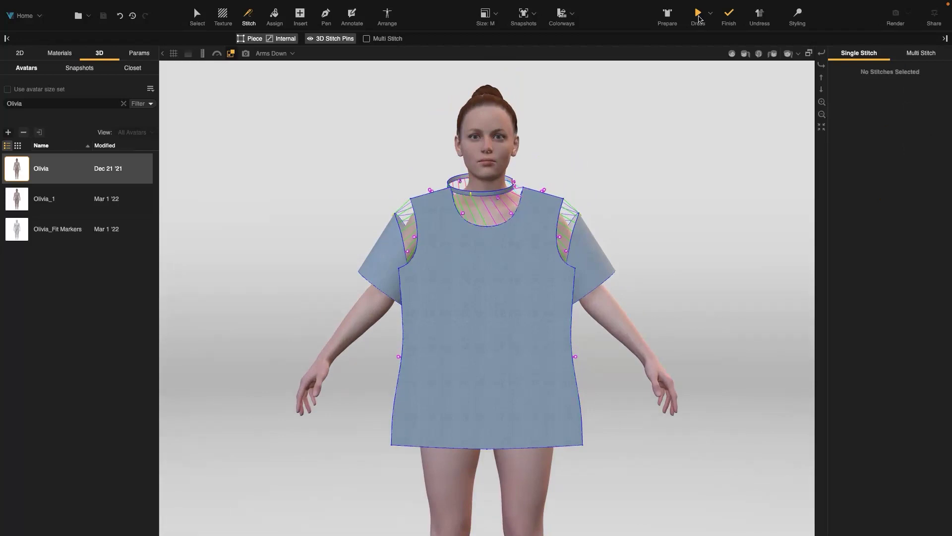
click(698, 15)
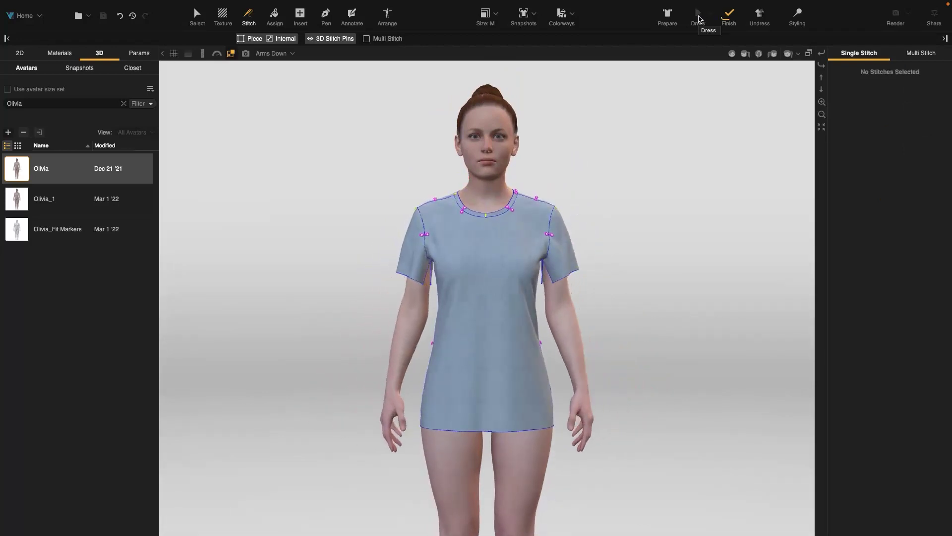
scroll(579, 270, up, 3)
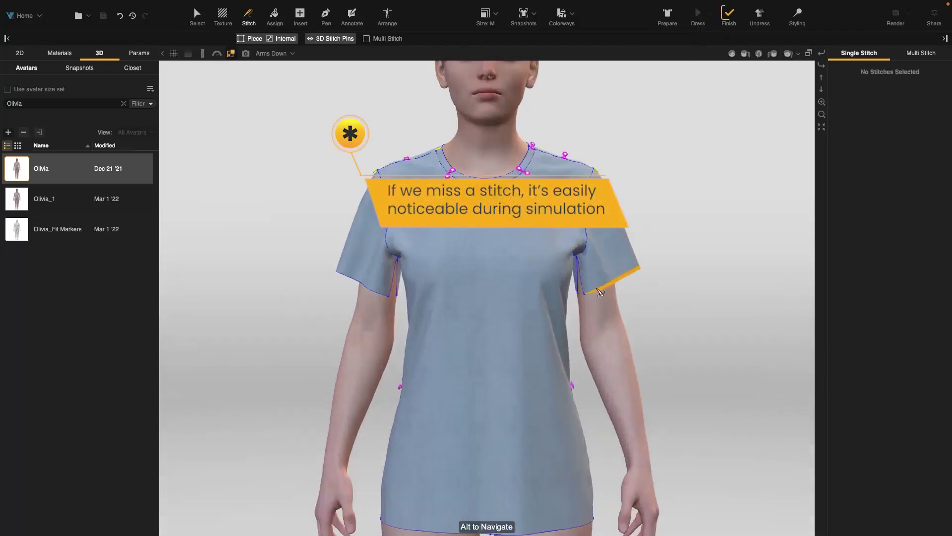
drag(665, 304, 341, 295)
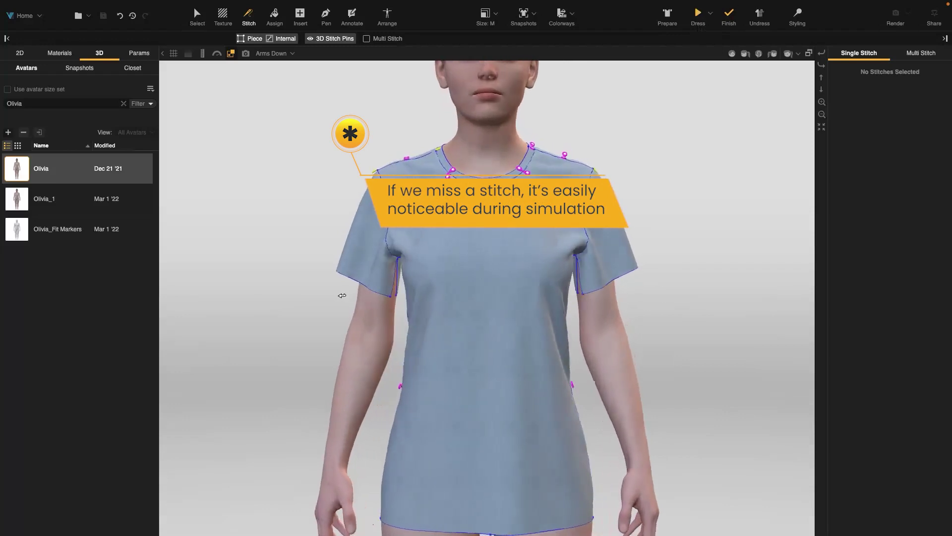
right_click(591, 282)
click(636, 281)
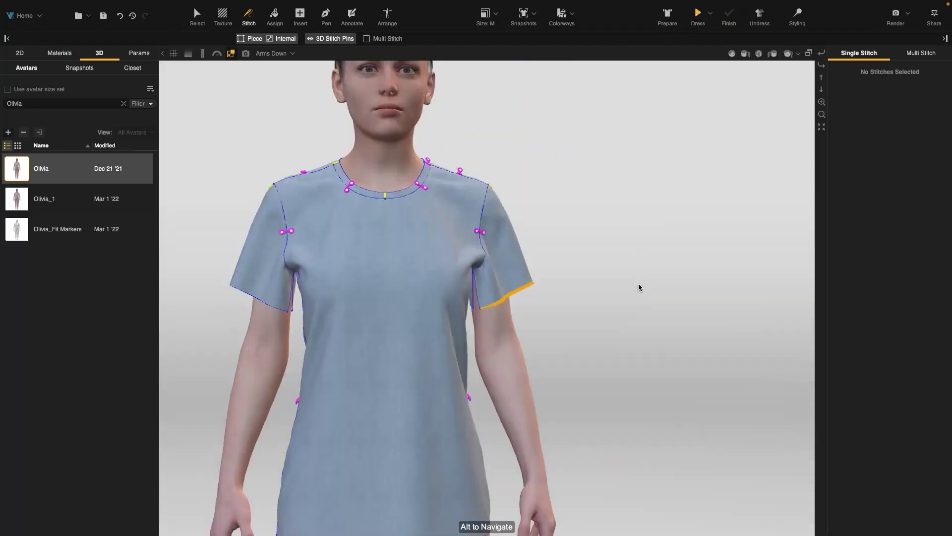
scroll(634, 281, down, 5)
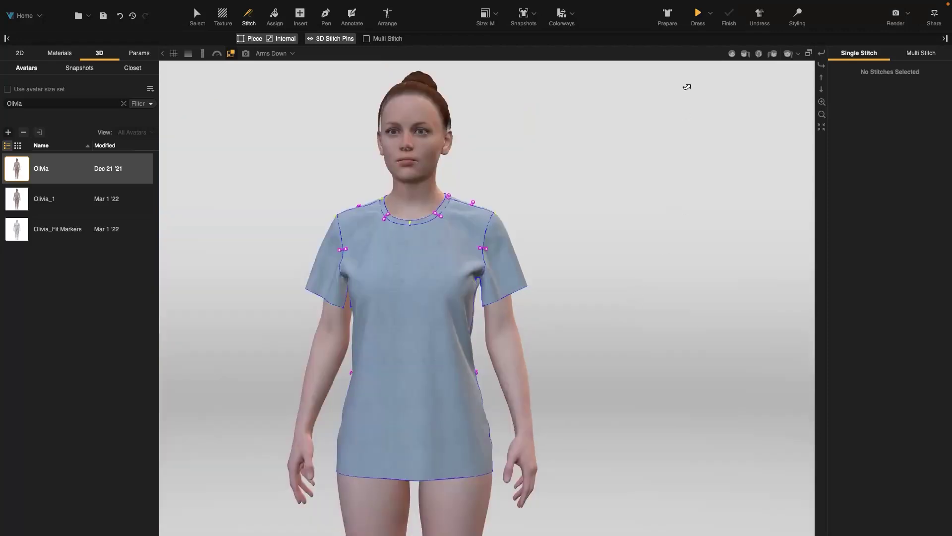
Return the garment to its prepared arrangement around the avatar and stitch the two underarm edges of the sleeve together
click(671, 21)
drag(673, 311, 601, 318)
scroll(600, 317, up, 5)
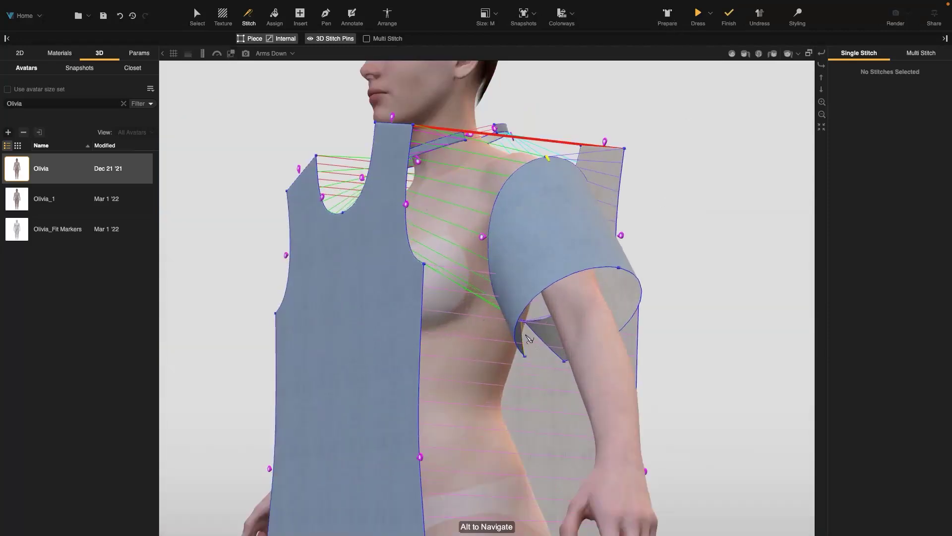
click(544, 340)
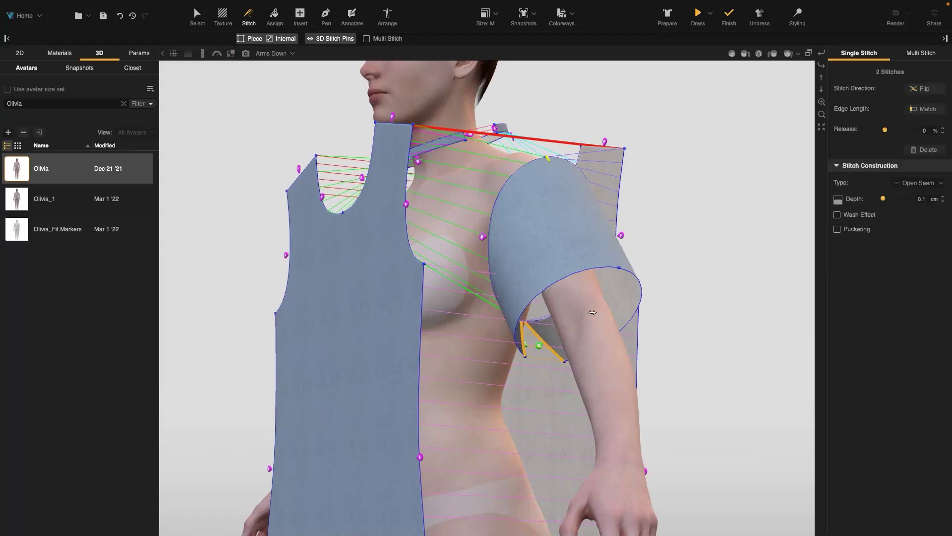
click(734, 55)
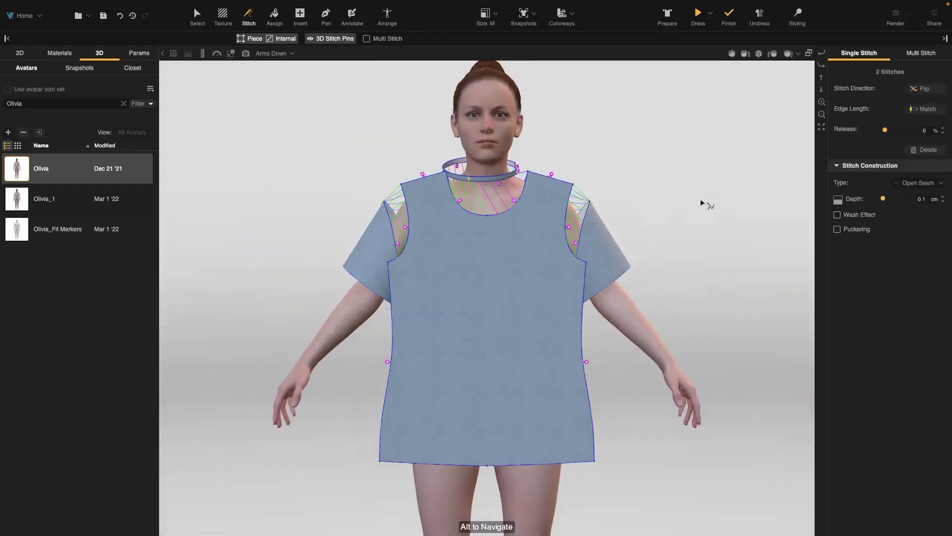
Dress the avatar again with the stitched T-shirt and save a snapshot with a name starting with "Compl"
click(699, 15)
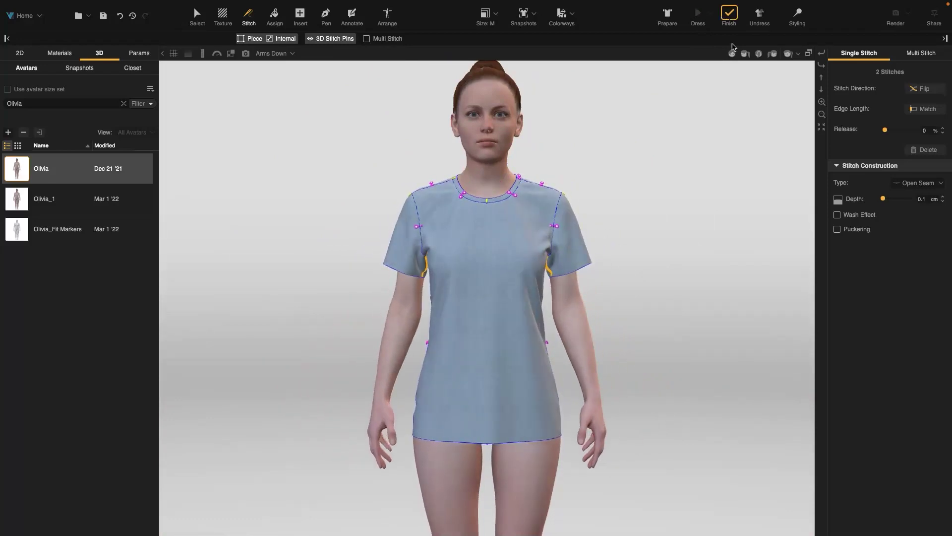
click(79, 68)
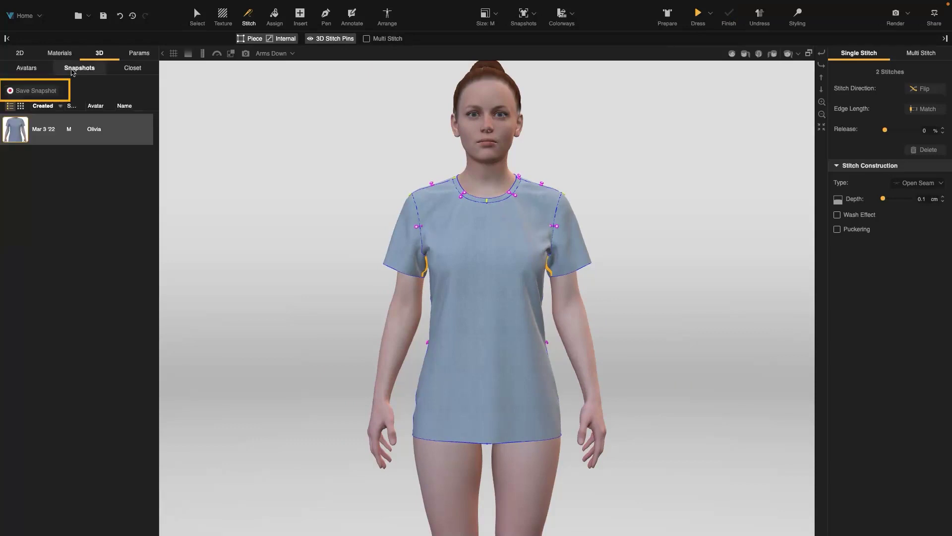
click(31, 90)
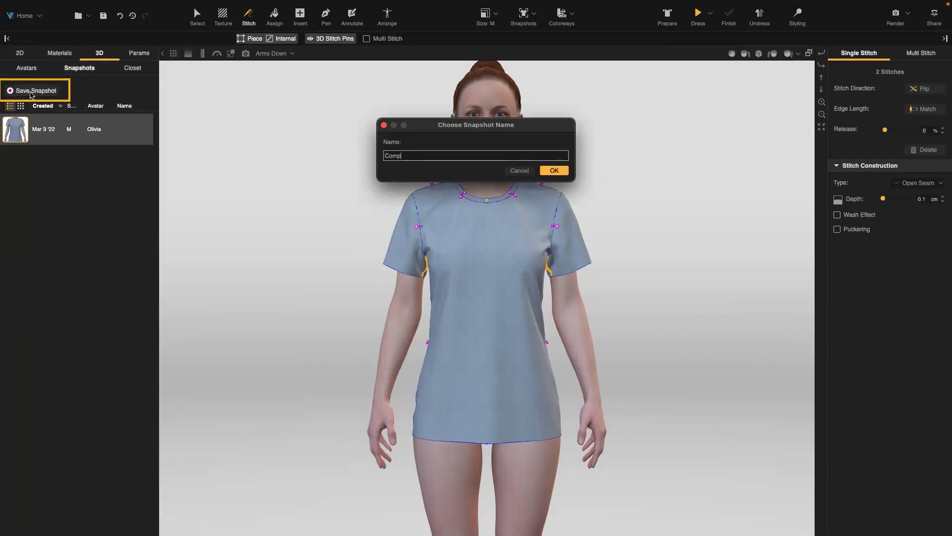
click(554, 171)
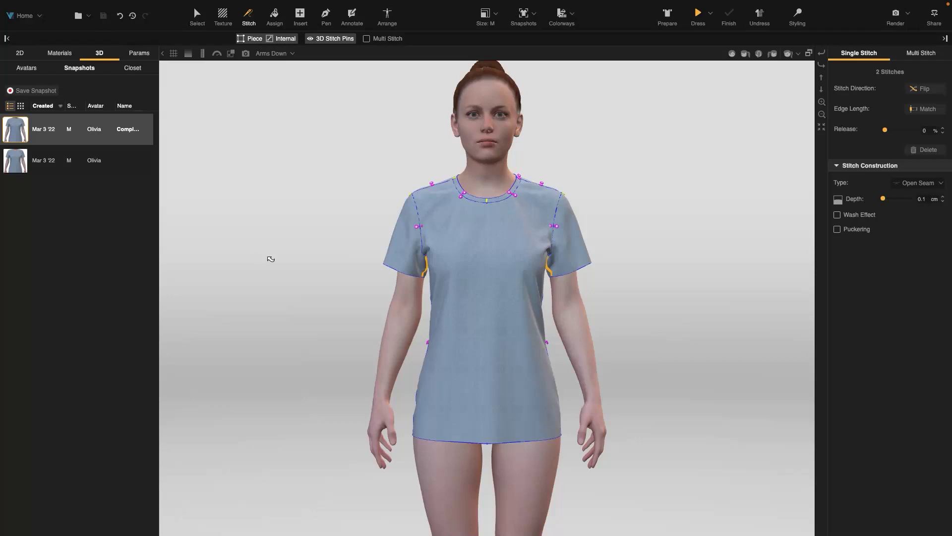
drag(638, 316, 624, 310)
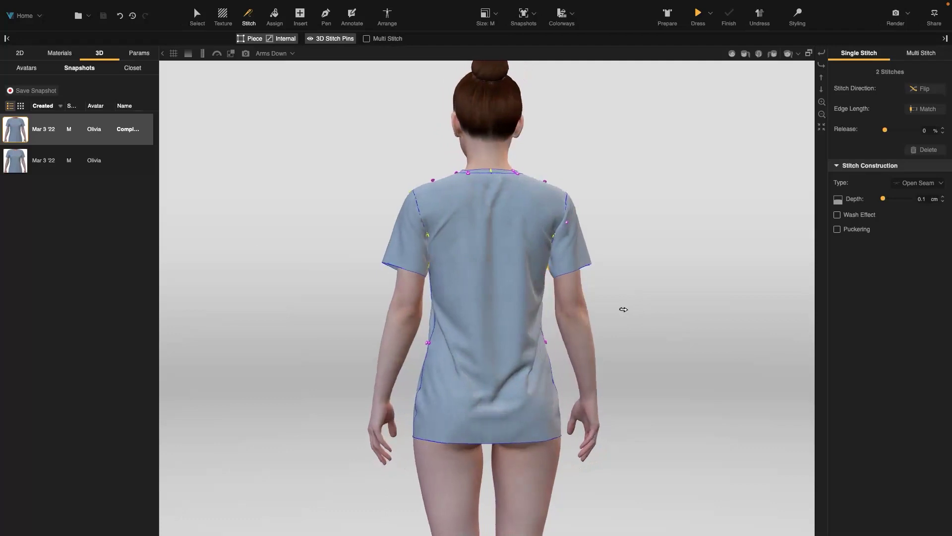